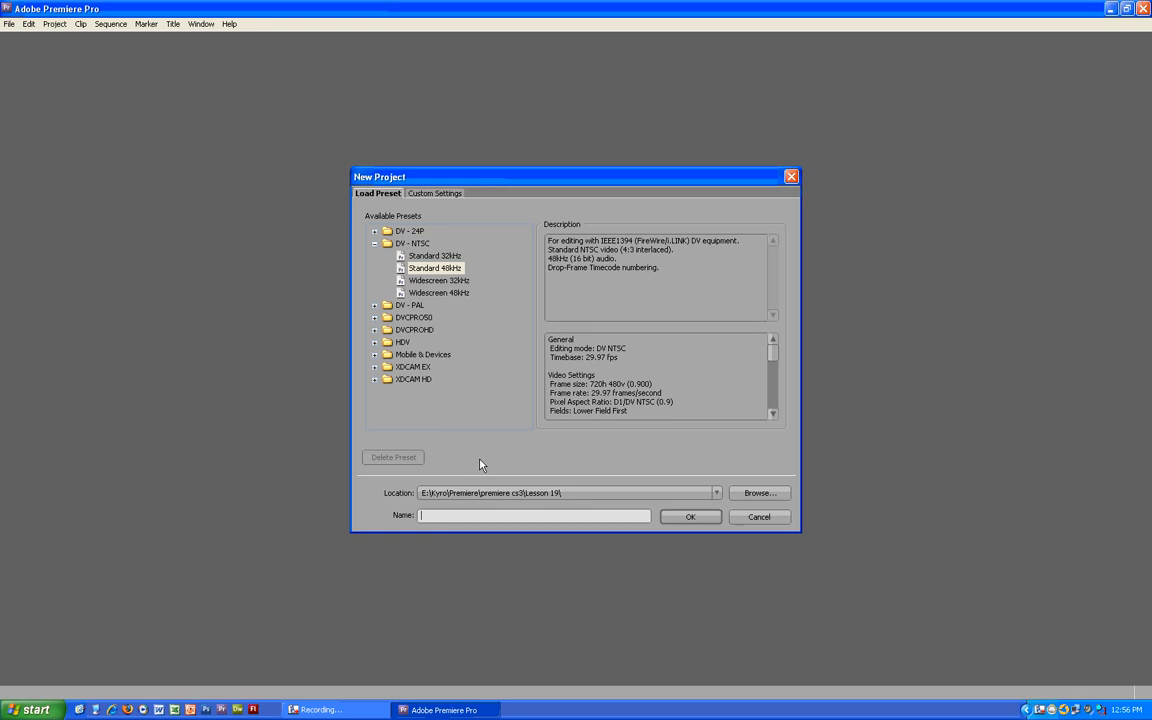
Step: Create a new project named ColourCorrections with the DV - NTSC Standard 48kHz preset
text(Cok)
text(lourCorrections)
click(703, 520)
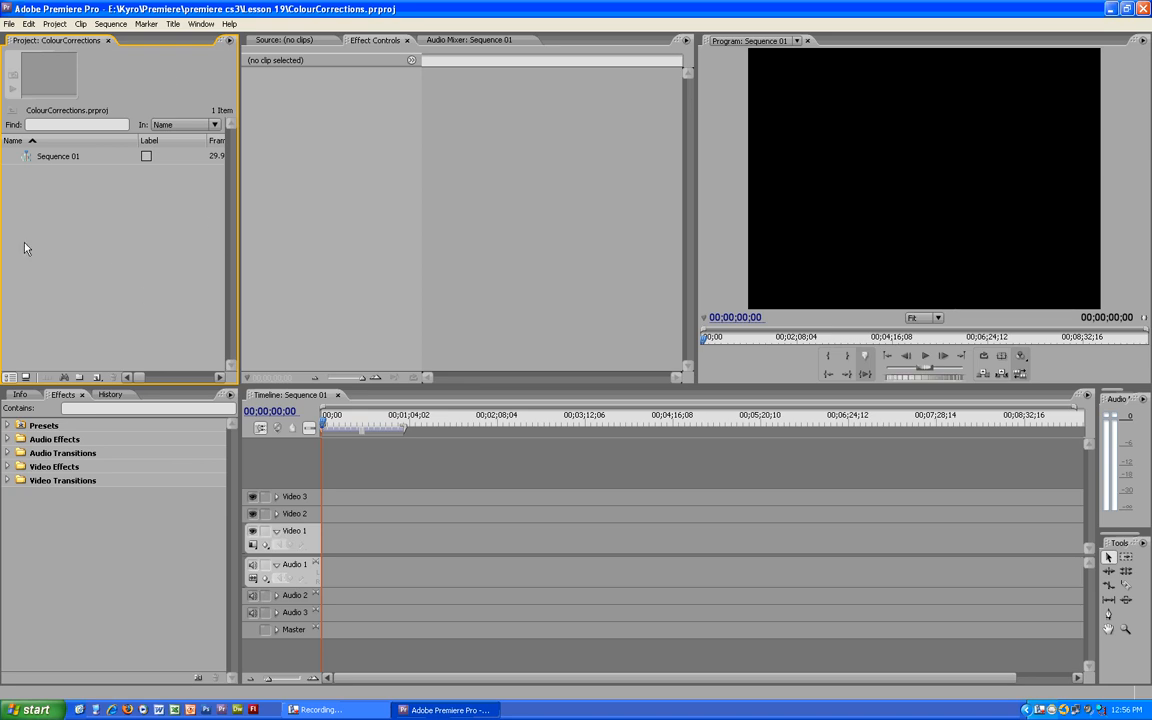
Step: Import start race countdown.mov and place it at the start of the Video 1 track
click(10, 26)
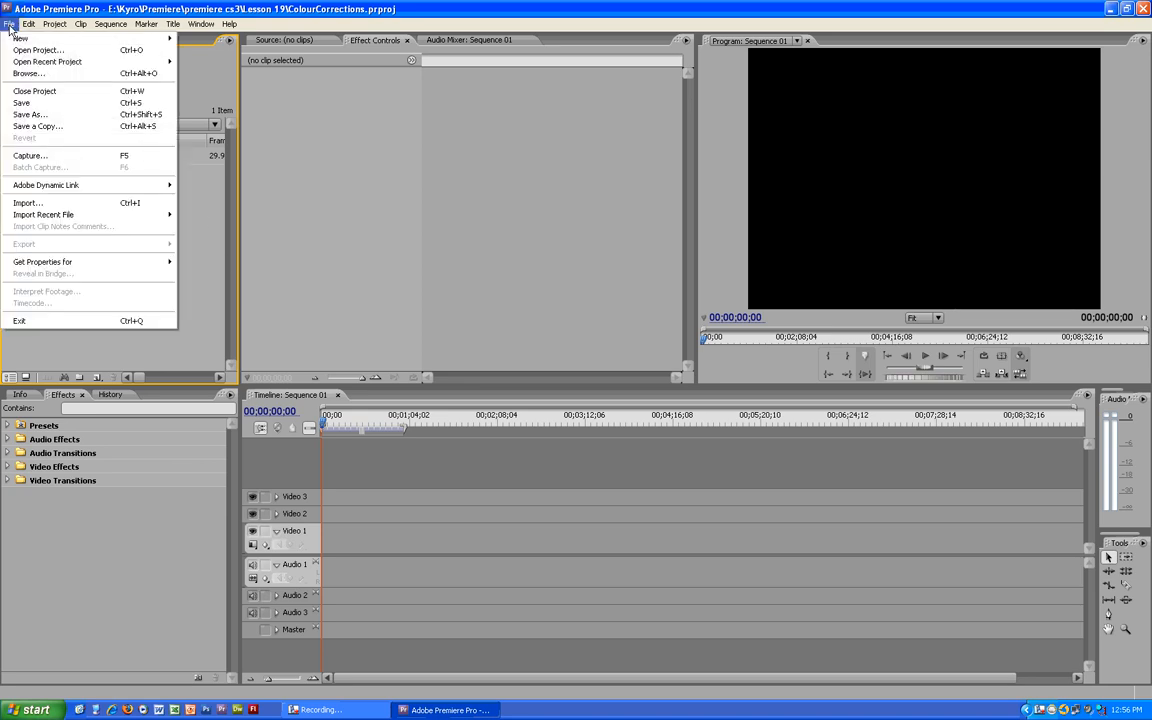
click(56, 204)
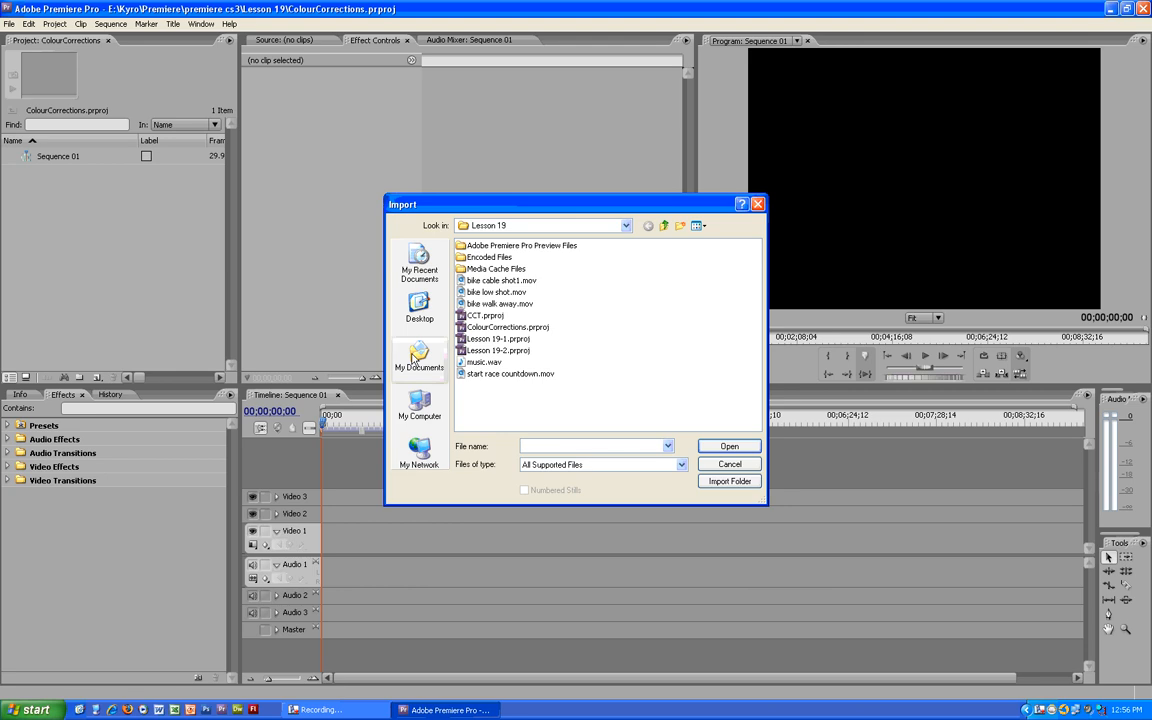
double_click(487, 377)
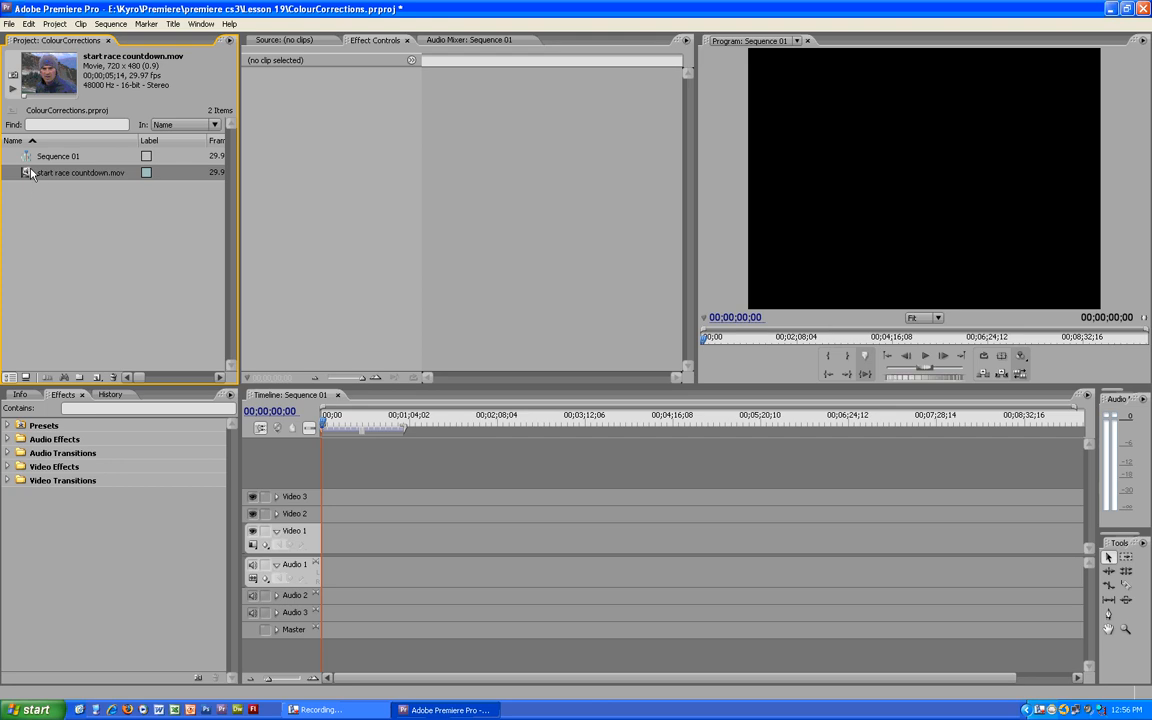
drag(30, 173, 324, 543)
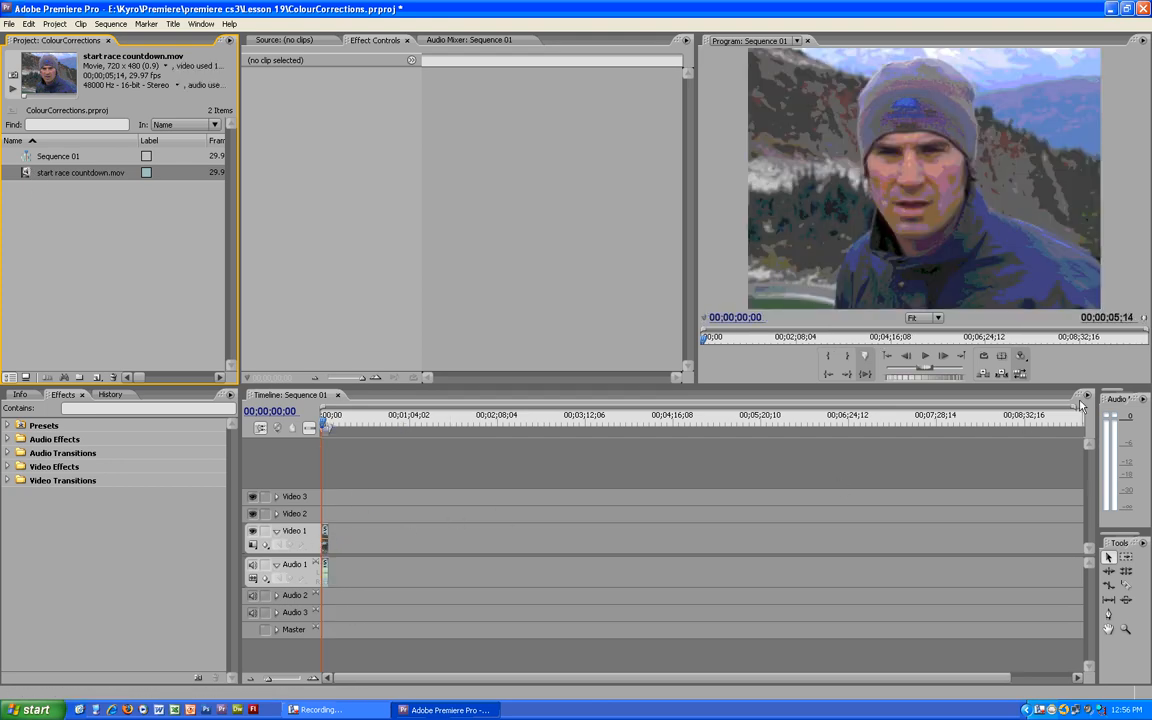
drag(1082, 408, 633, 411)
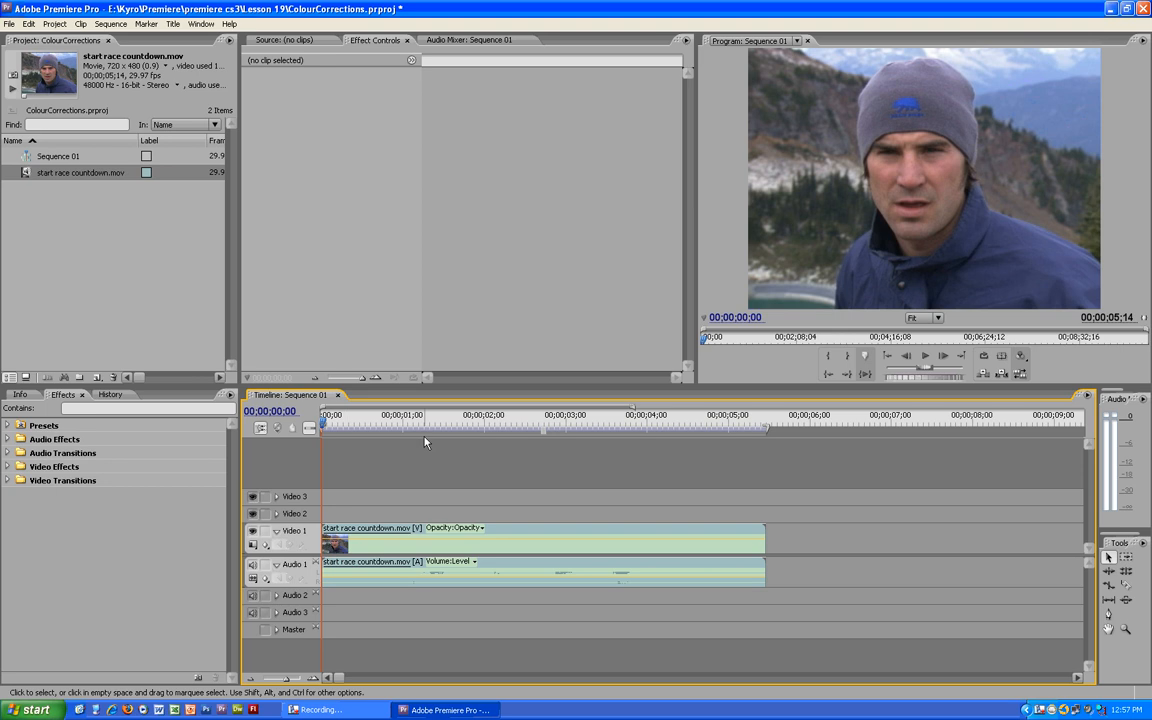
Step: Apply the Brightness & Contrast effect to the clip, with Brightness at 26.2 and Contrast at 37.9
click(8, 466)
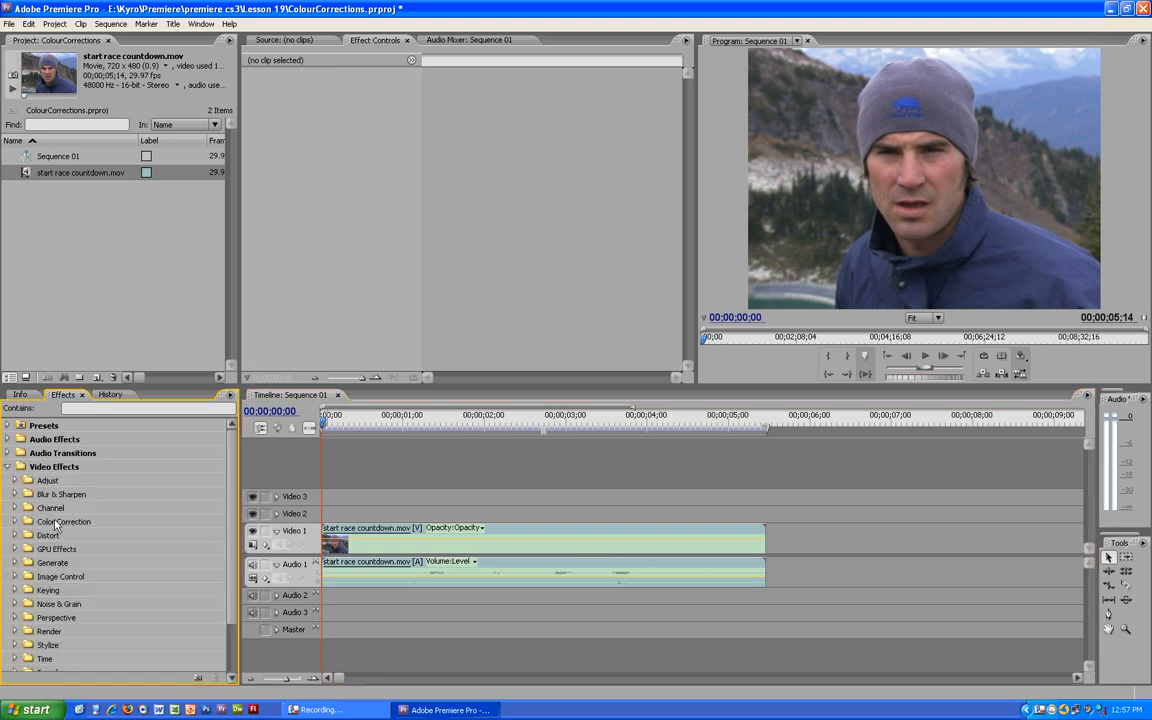
click(15, 521)
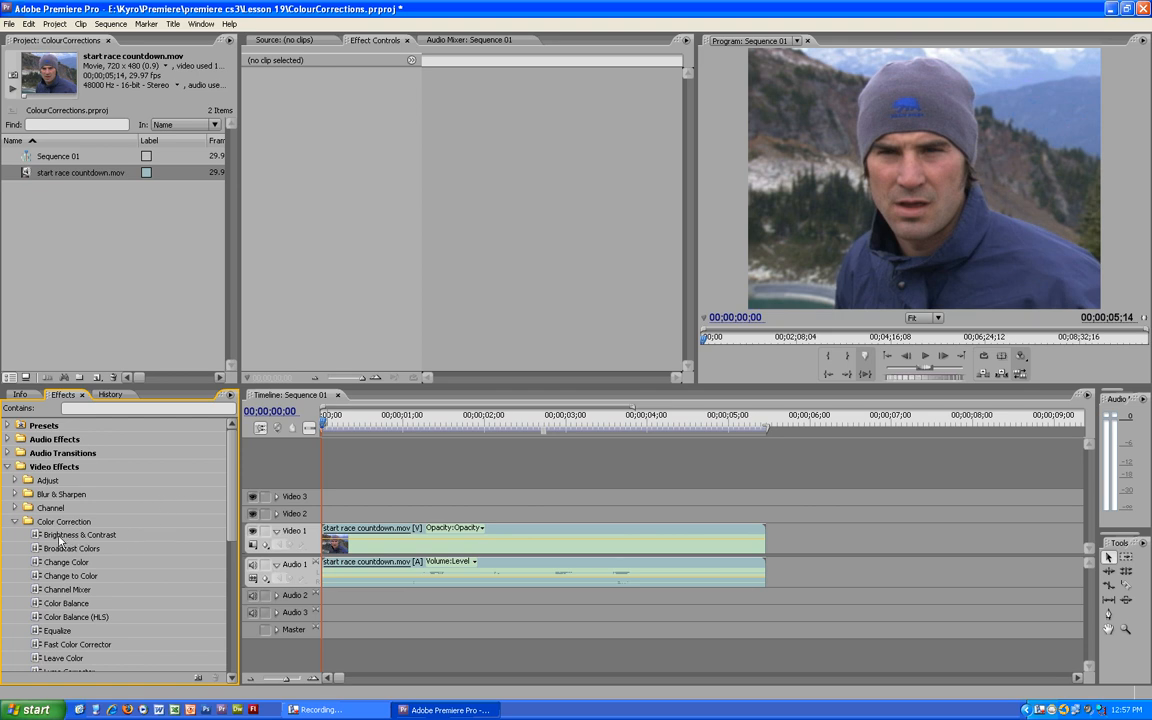
drag(66, 535, 345, 540)
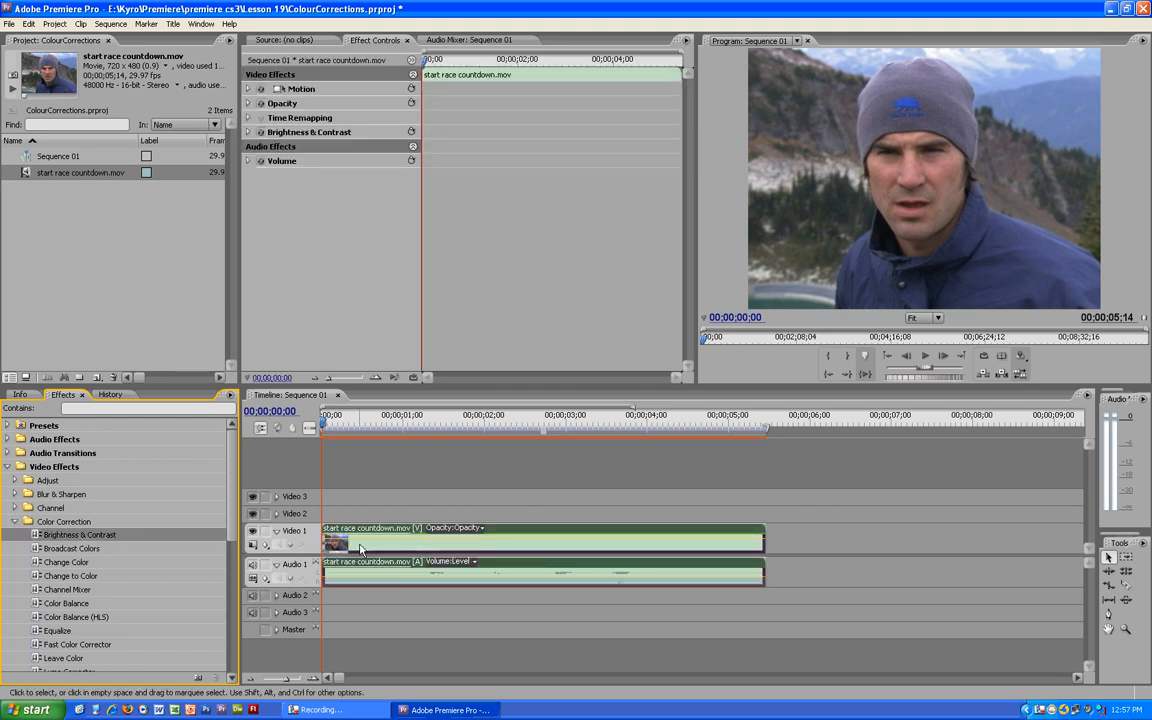
click(248, 133)
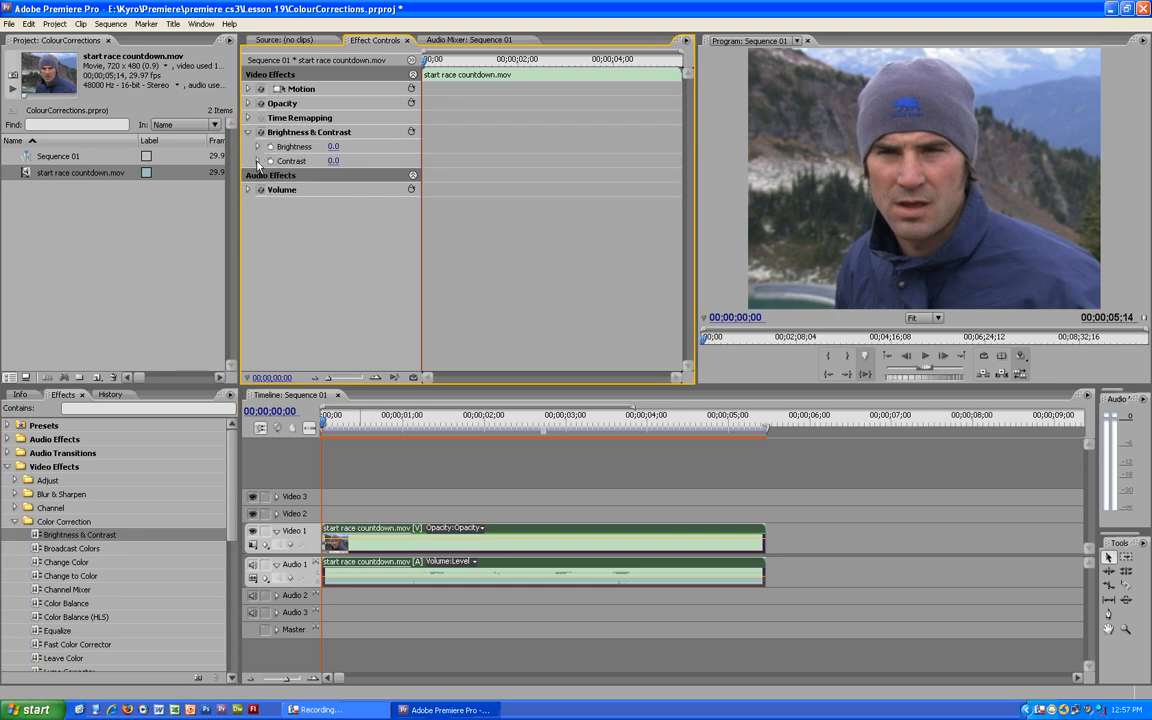
click(258, 147)
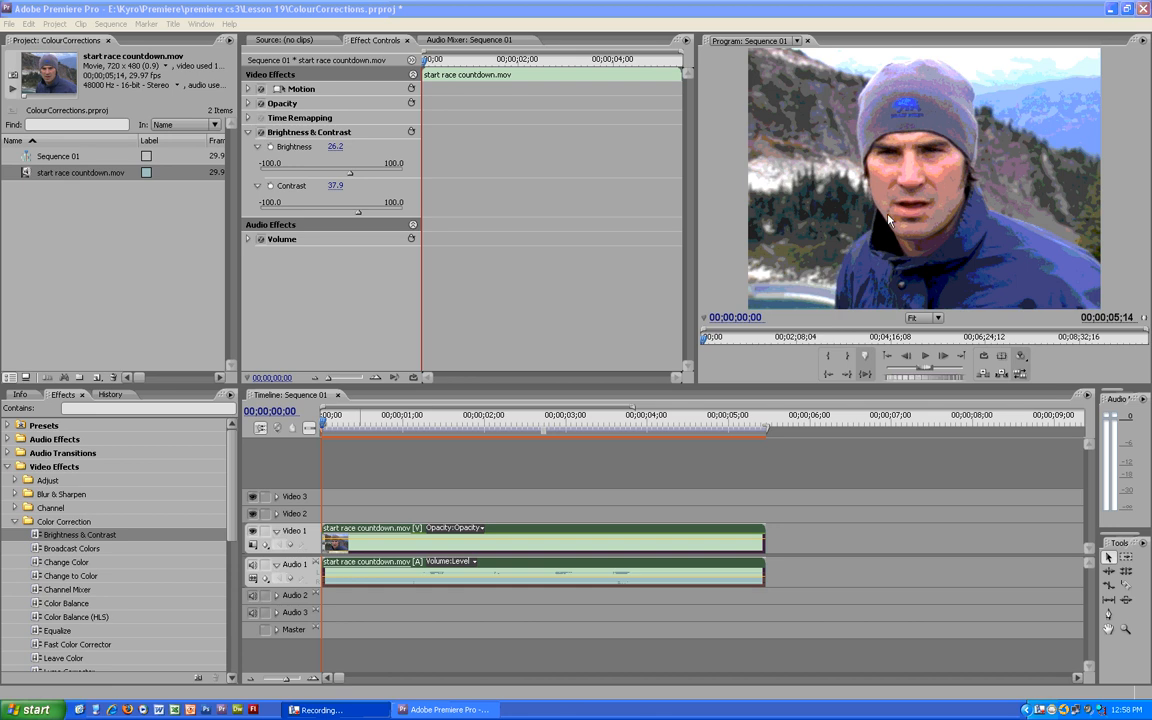
Step: Compare the clip with and without the Brightness & Contrast effect, leaving it enabled with its settings collapsed
click(264, 133)
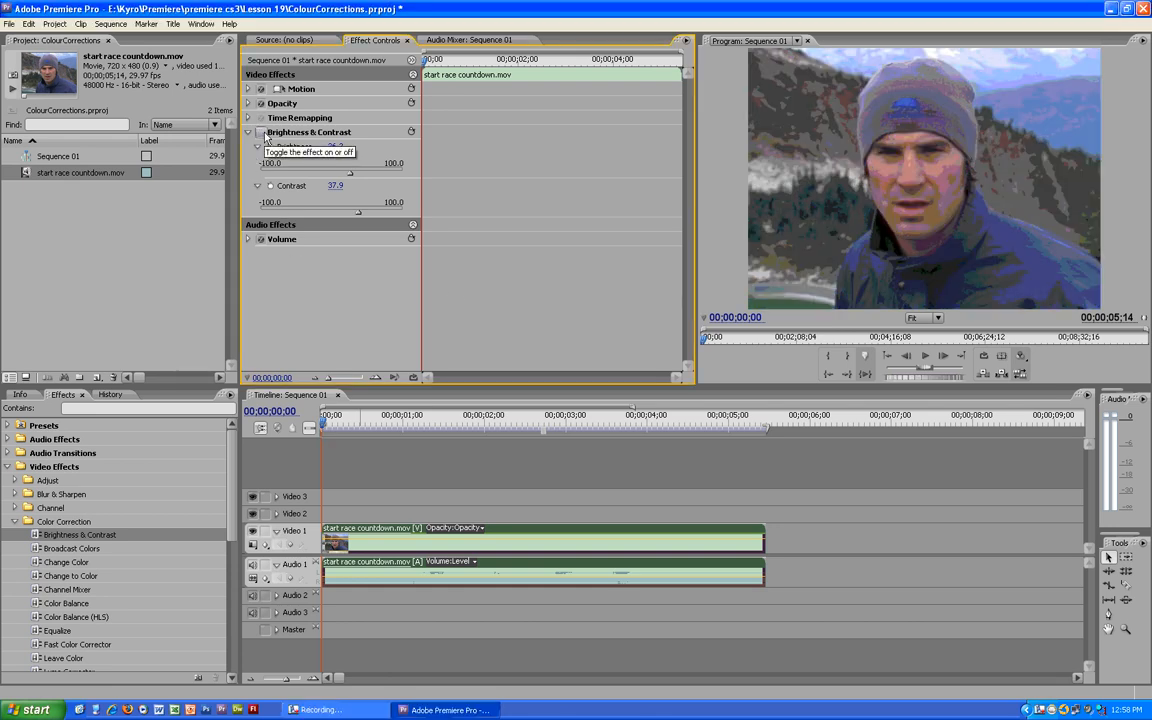
click(264, 133)
click(264, 133)
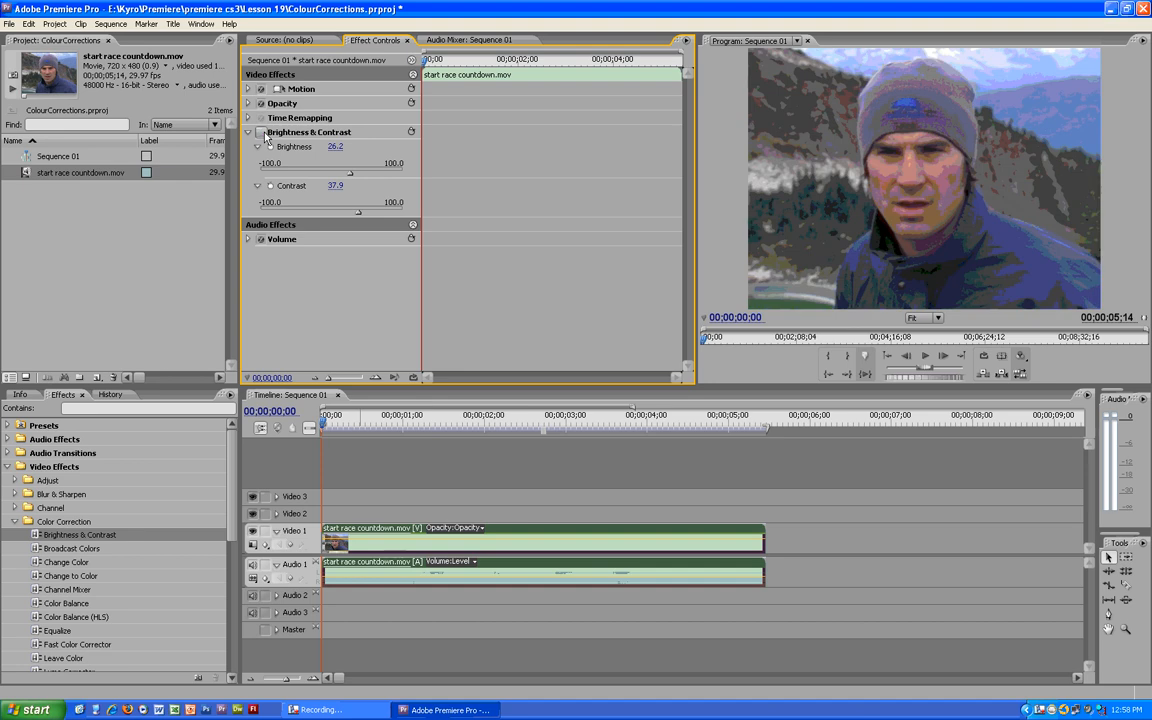
click(264, 134)
click(264, 134)
click(249, 132)
click(260, 132)
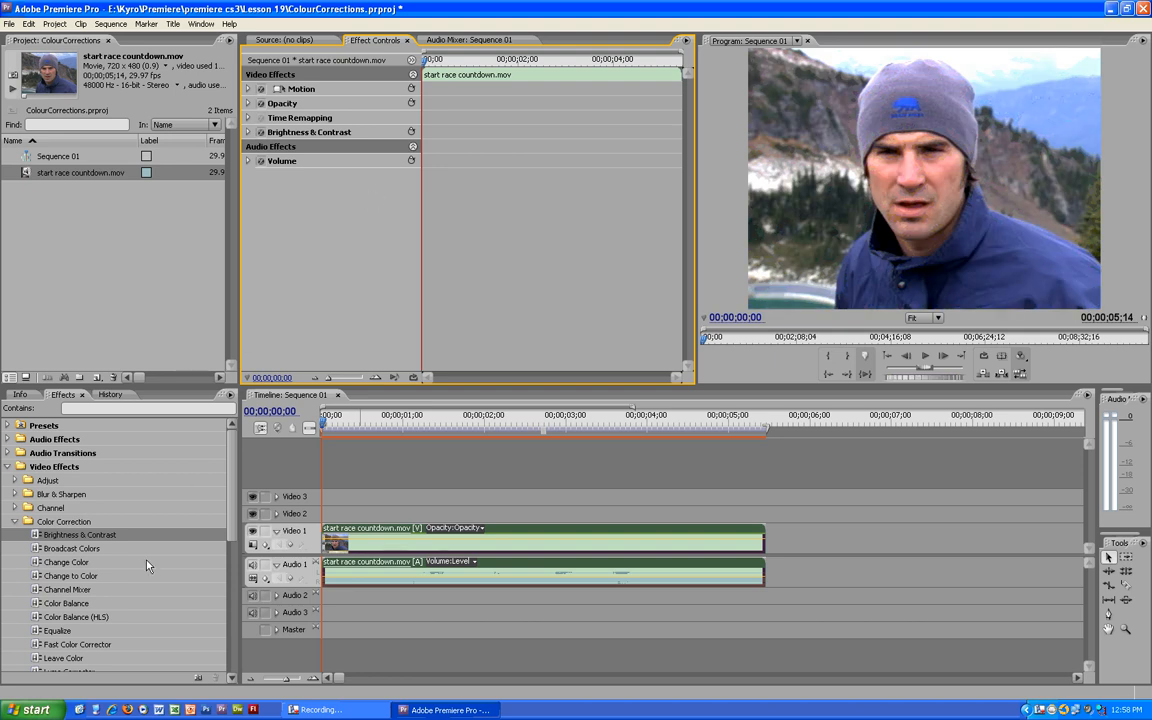
Step: Apply Color Balance to the clip with Shadow Red 30, Blue -12, Midtone Red -3, Green 2, Blue -4, Highlight Red 11, Blue -1
drag(76, 603, 340, 542)
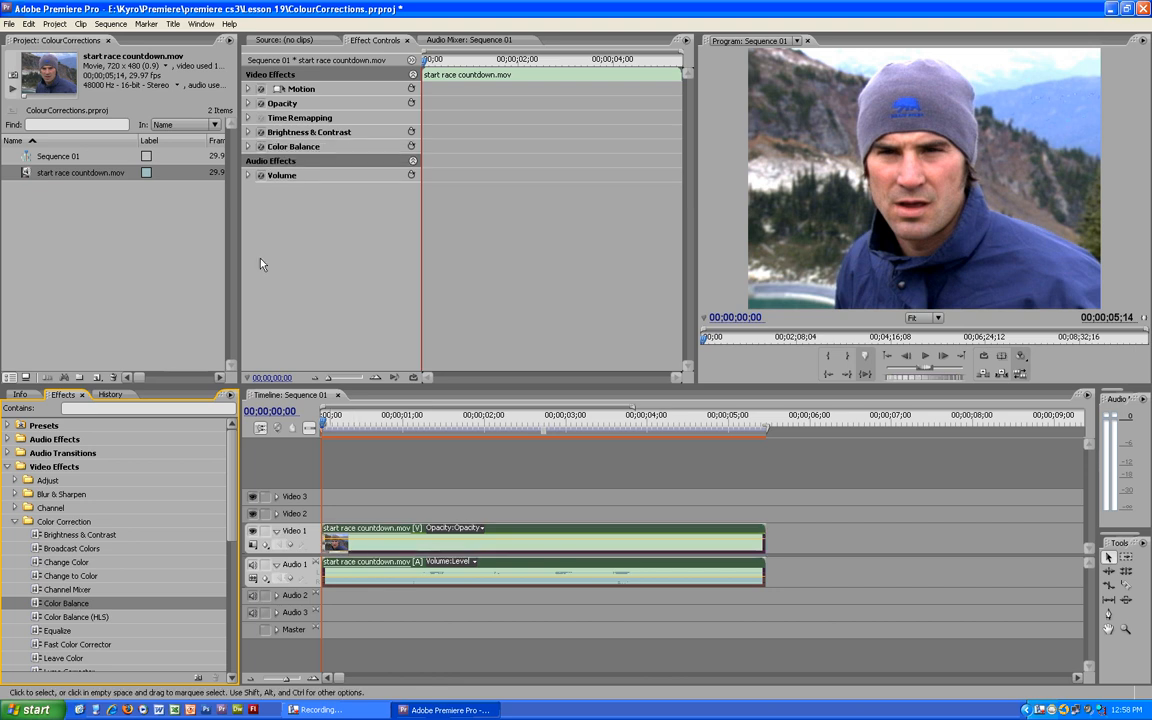
click(249, 148)
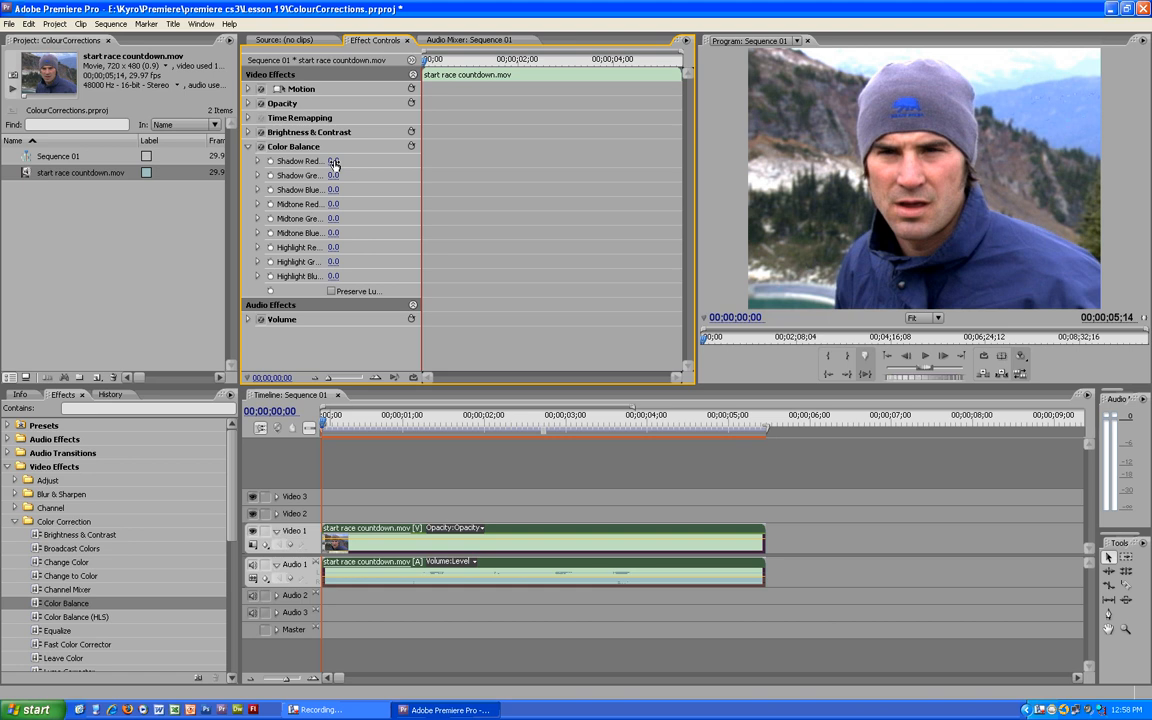
drag(337, 161, 349, 161)
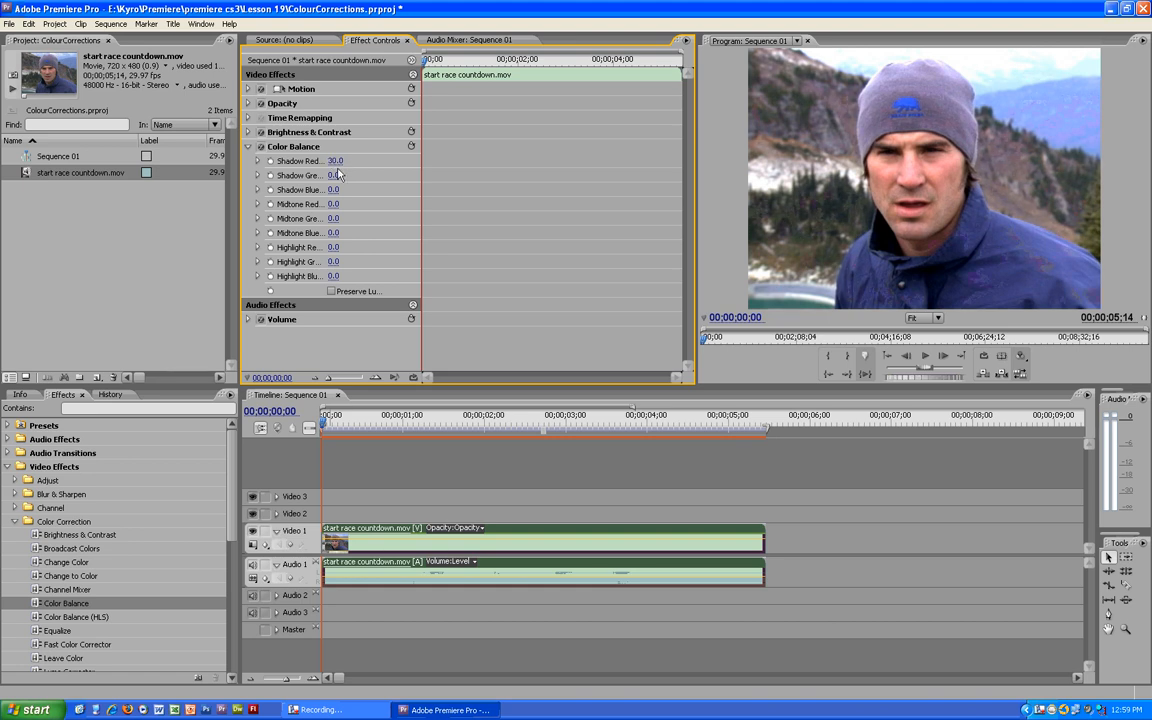
drag(334, 189, 336, 189)
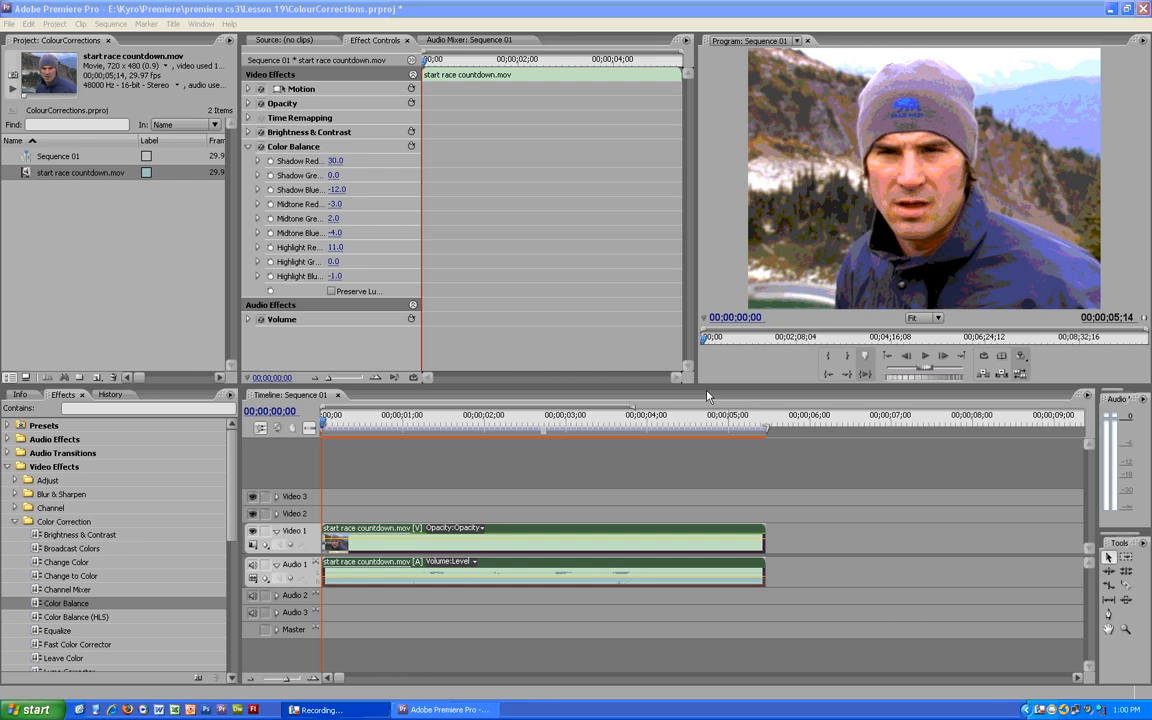
Step: Compare the picture with and without the Color Balance effect, leaving it enabled with its settings collapsed
click(706, 390)
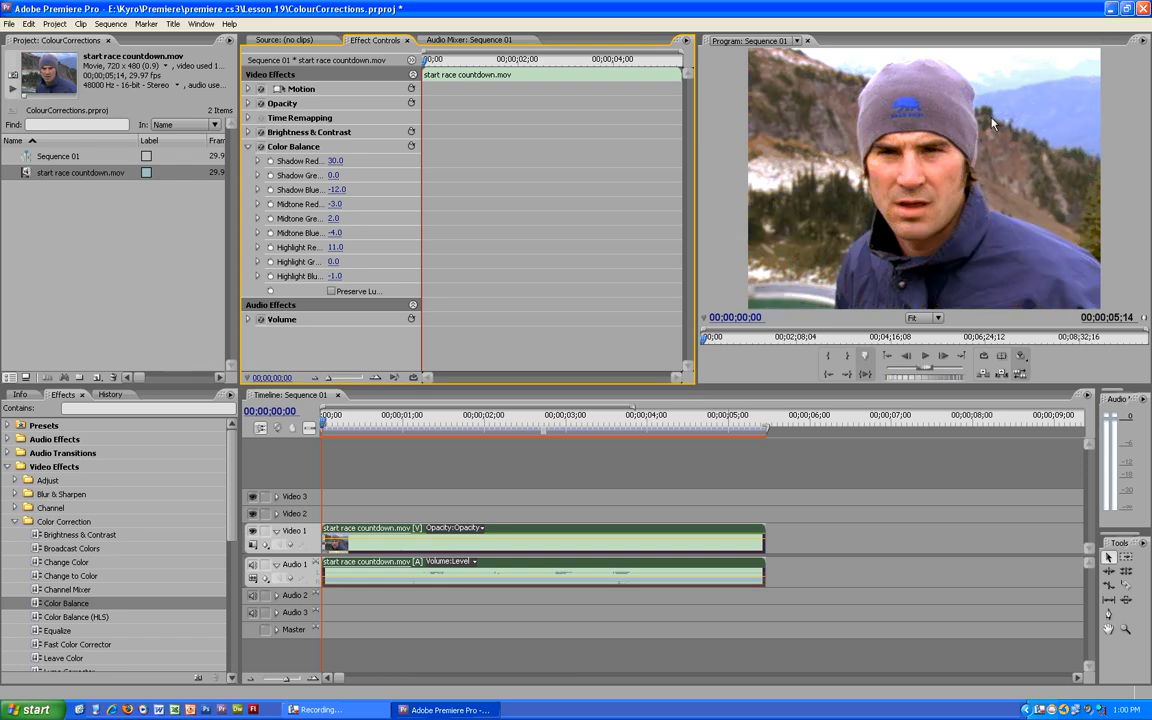
click(260, 146)
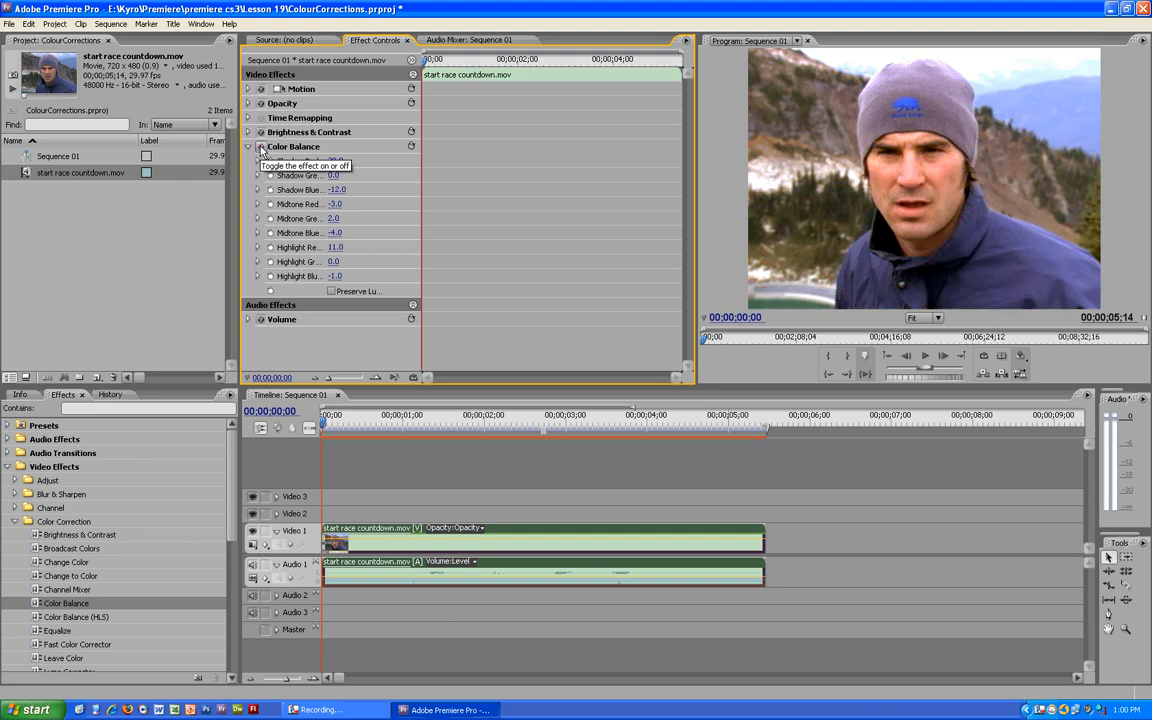
click(248, 147)
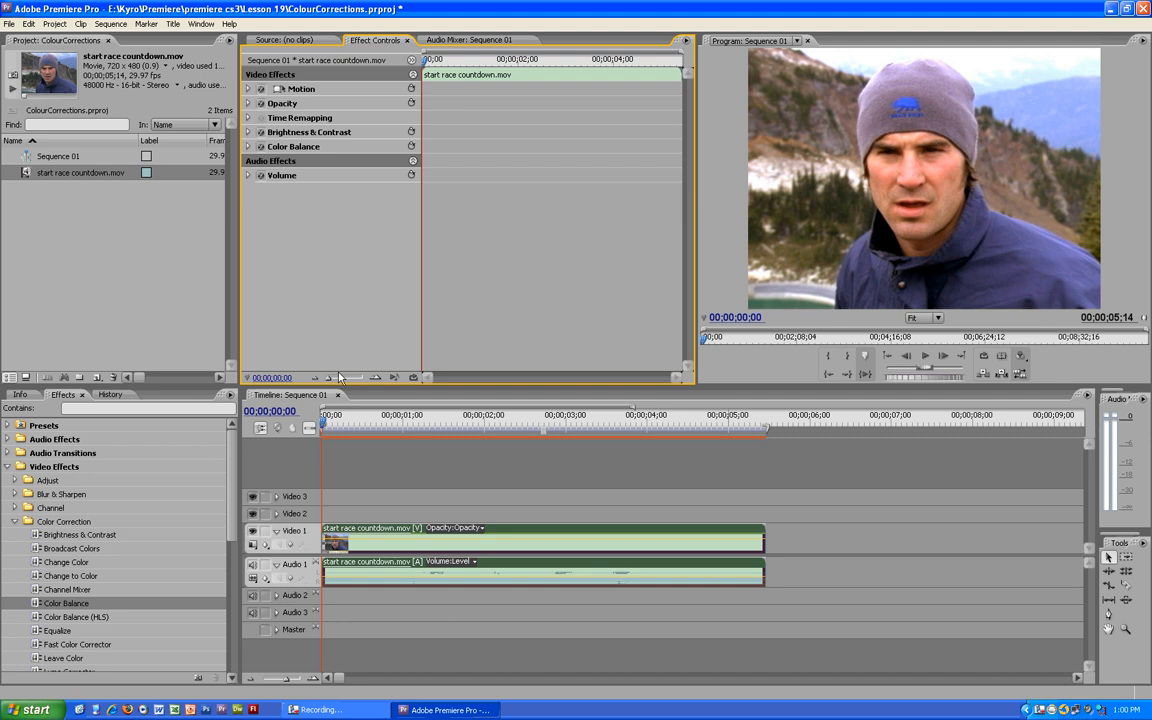
Step: Add the Tint effect from the Color Correction group to the start race countdown.mov clip
scroll(207, 440, down, 3)
scroll(234, 530, down, 2)
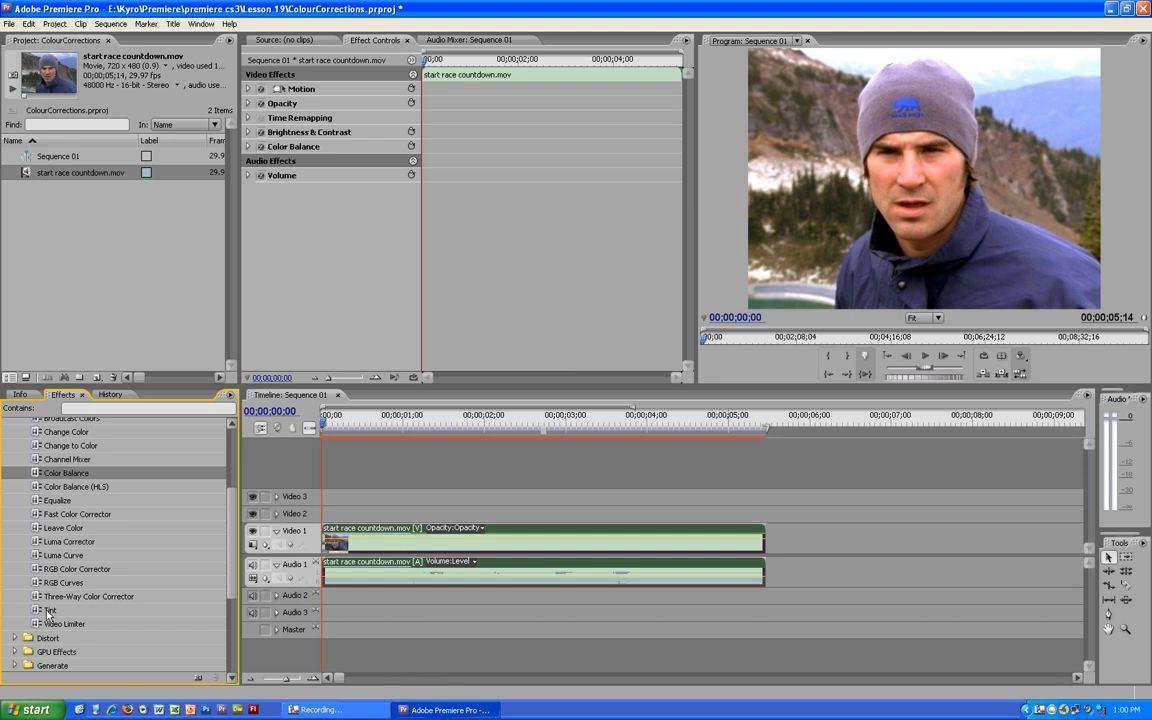
drag(48, 612, 326, 265)
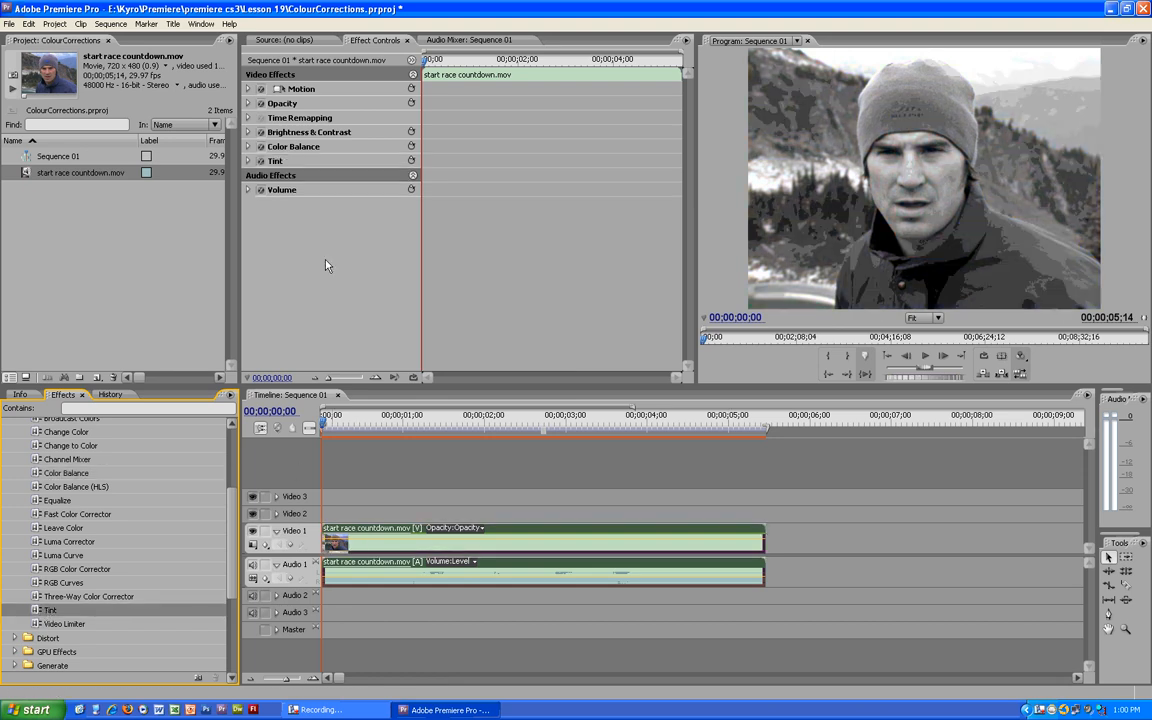
Step: Keyframe the Tint effect's Amount to Tint from 100% at the clip's start to 0% at 00;00;01;01
click(248, 160)
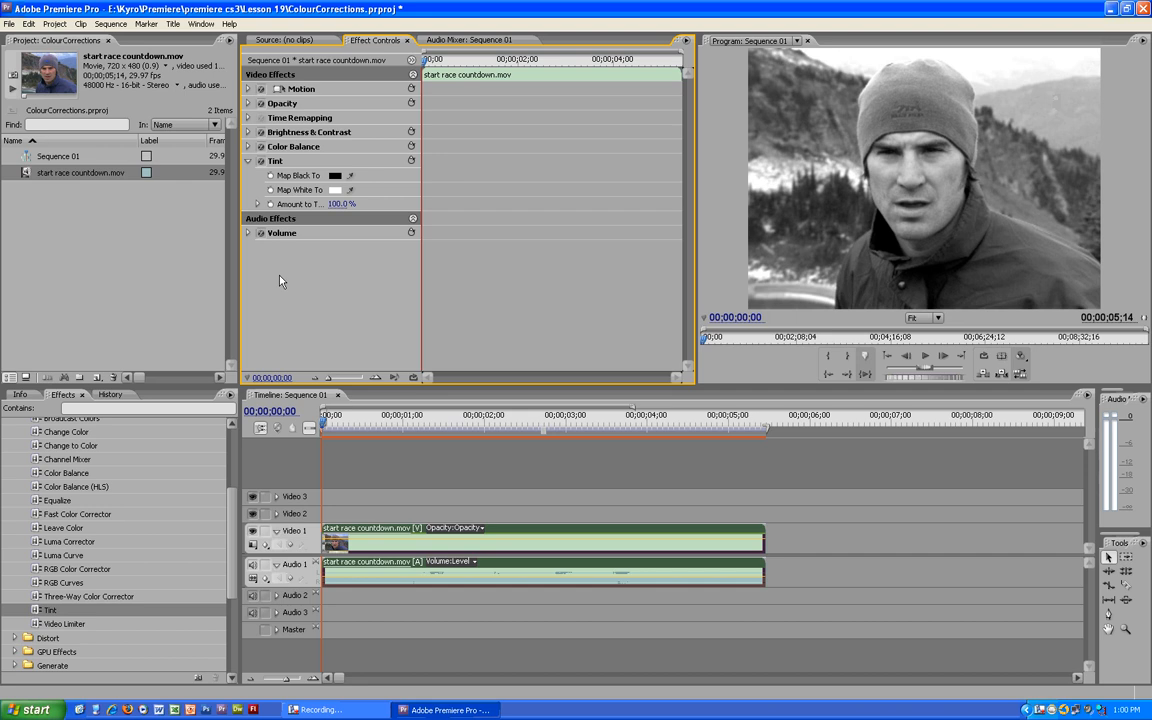
click(258, 205)
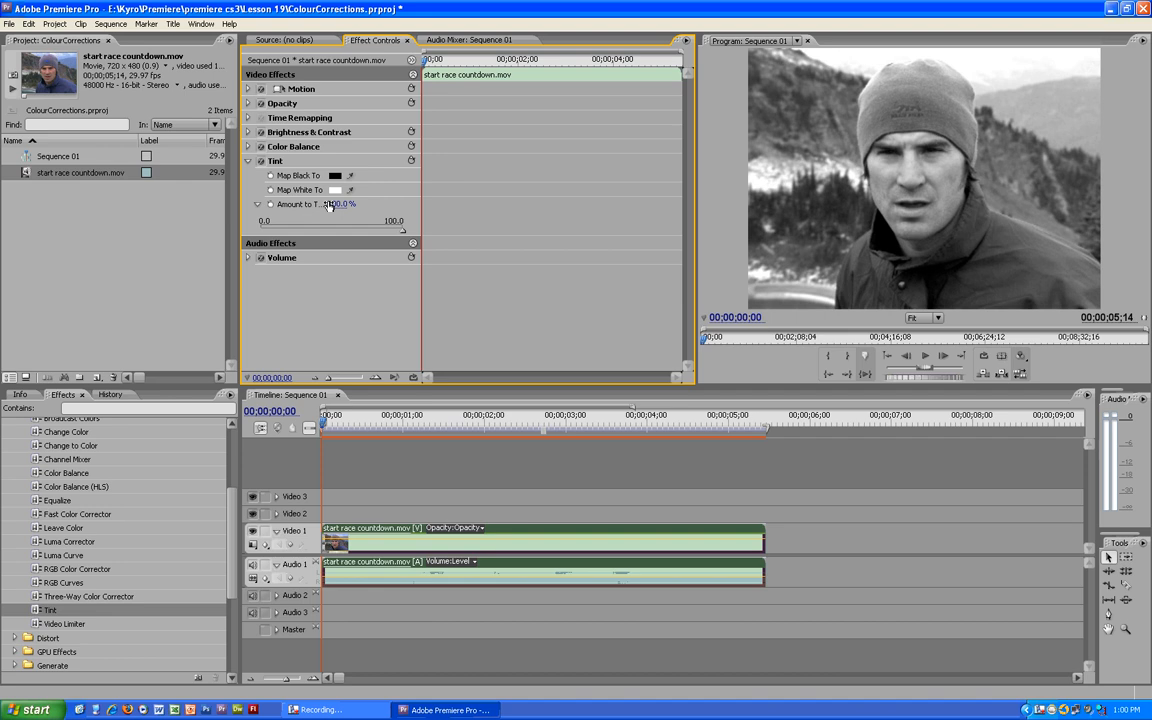
click(270, 204)
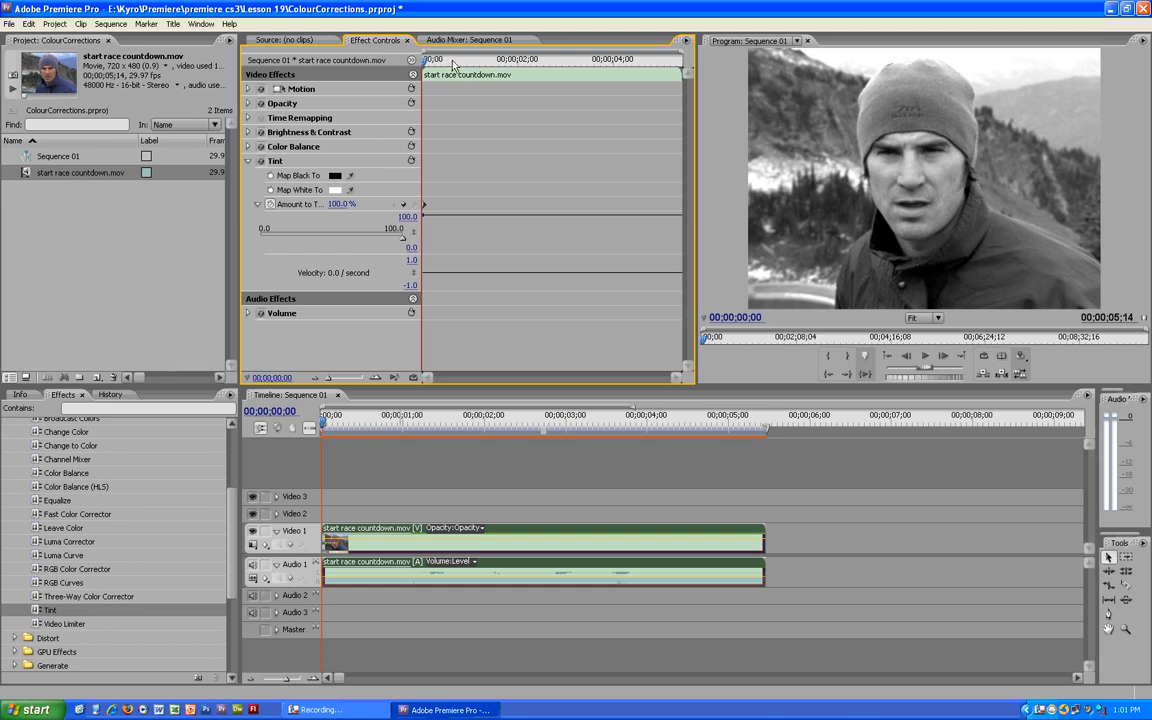
drag(428, 61, 474, 75)
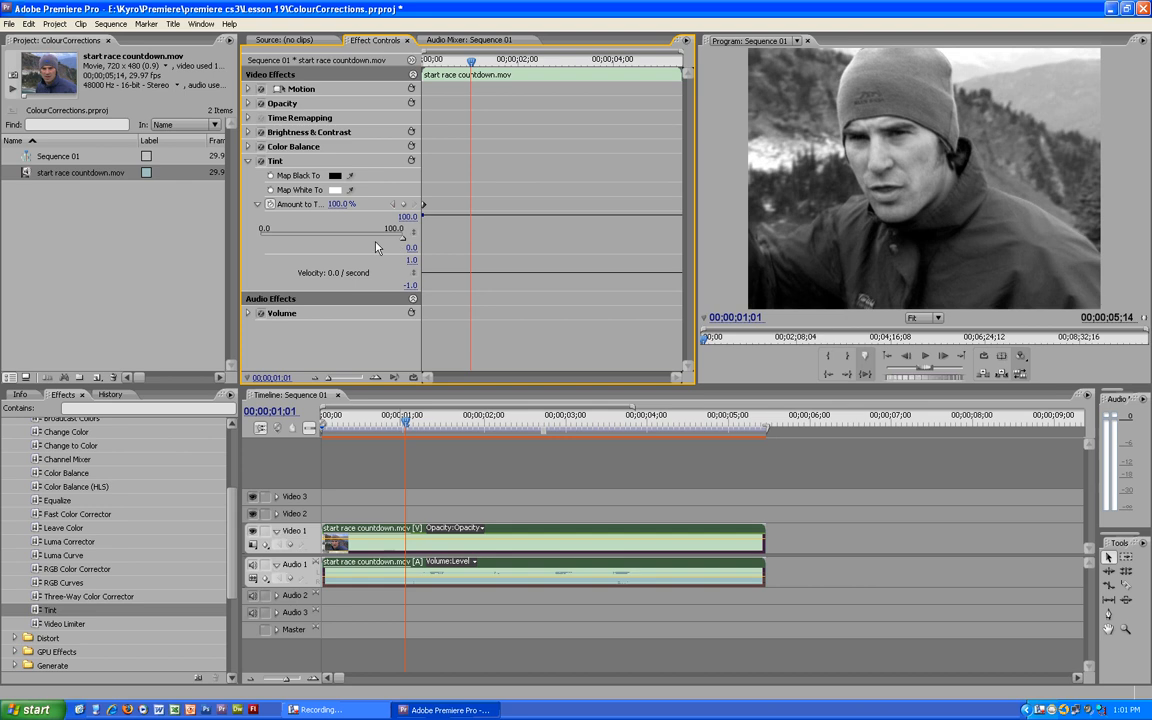
drag(402, 237, 213, 213)
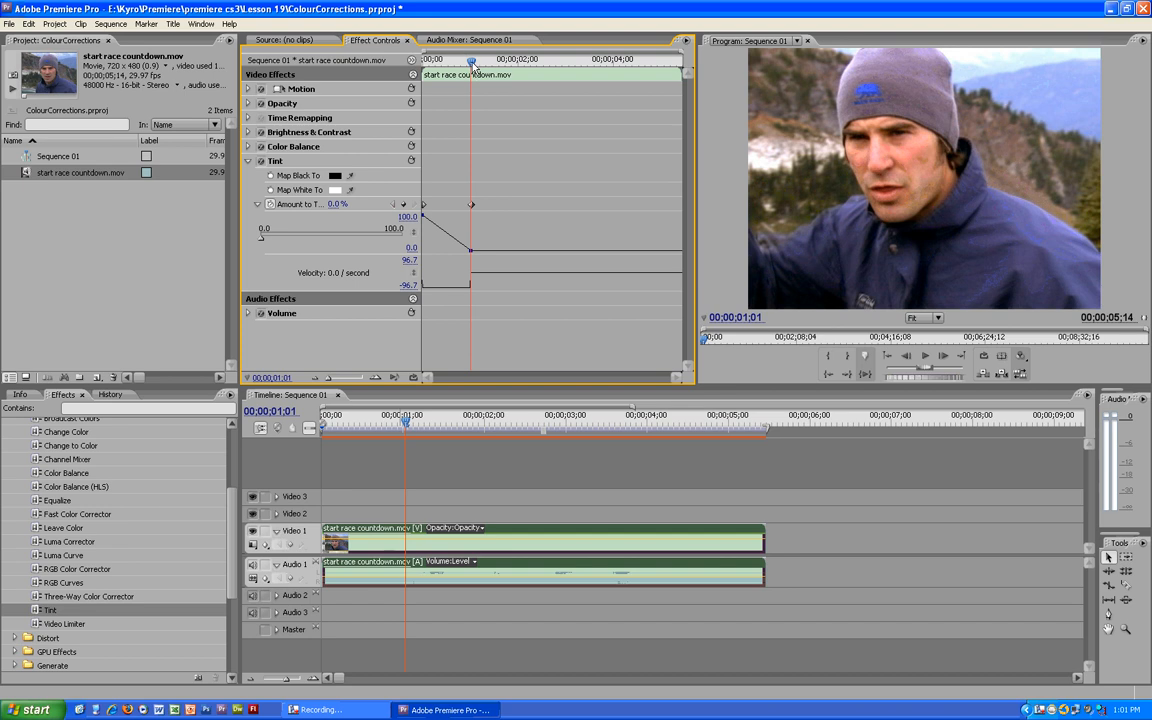
Step: Return to the start of the clip to review the animated tint and collapse the Tint settings
drag(471, 62, 424, 62)
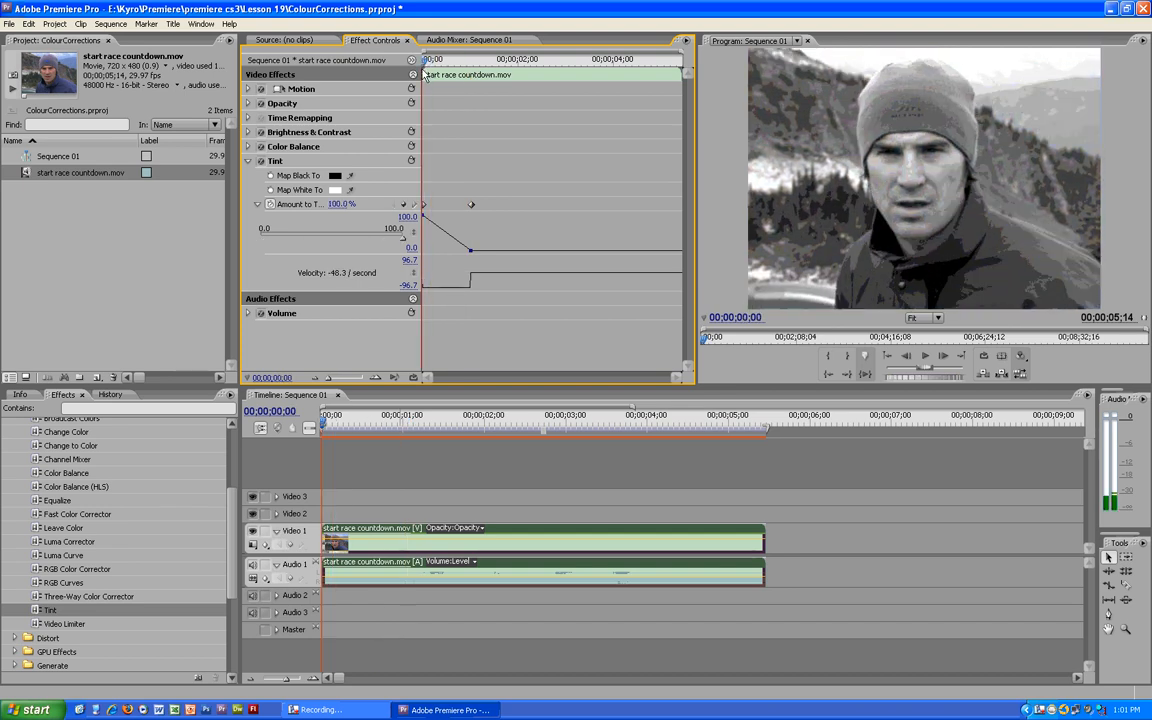
mouse_move(425, 73)
mouse_down()
mouse_move(484, 79)
mouse_move(400, 78)
mouse_move(476, 85)
mouse_move(413, 85)
mouse_up()
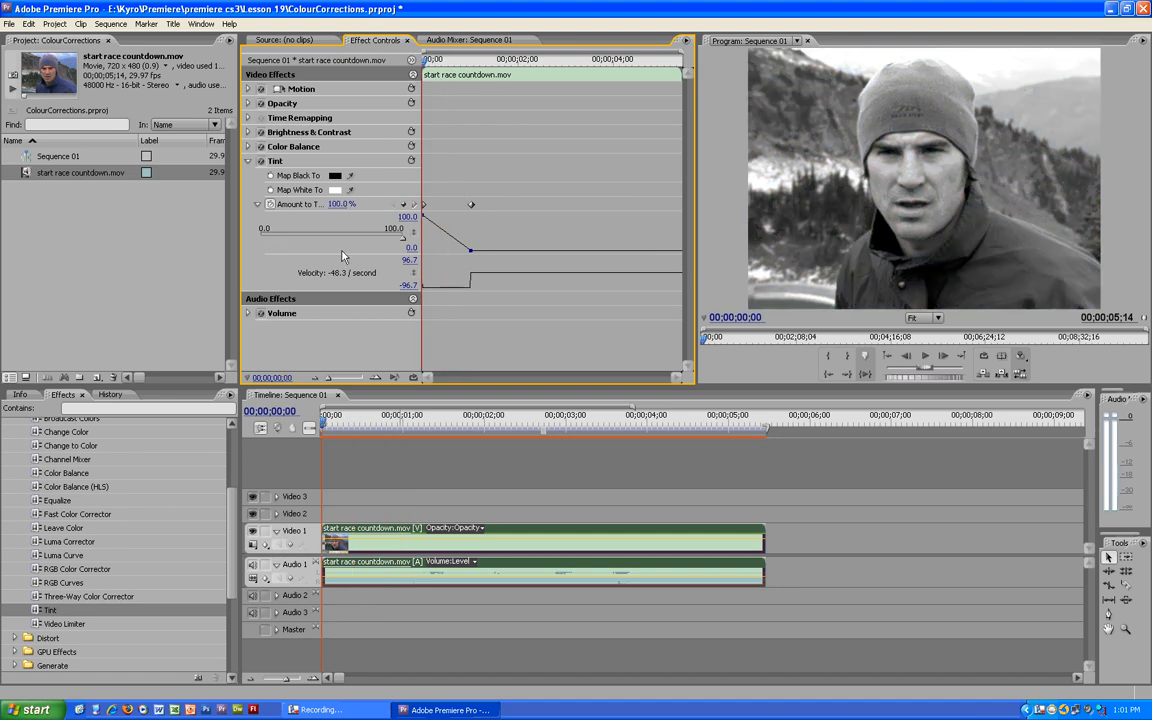
click(248, 161)
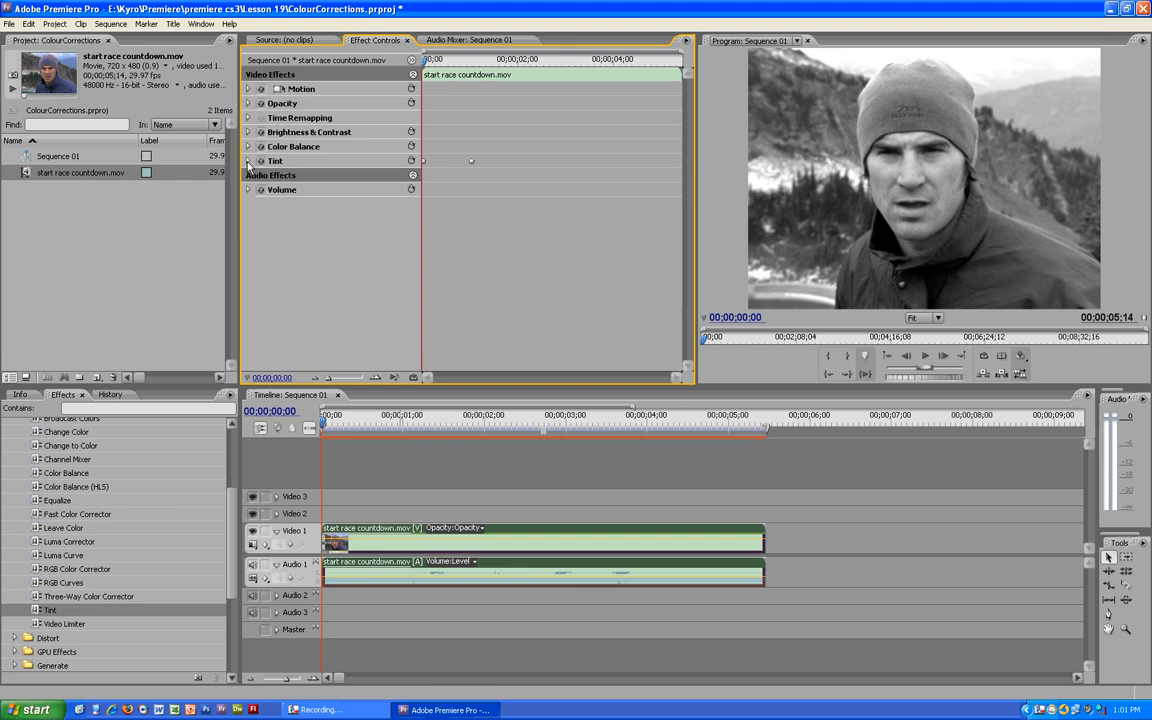